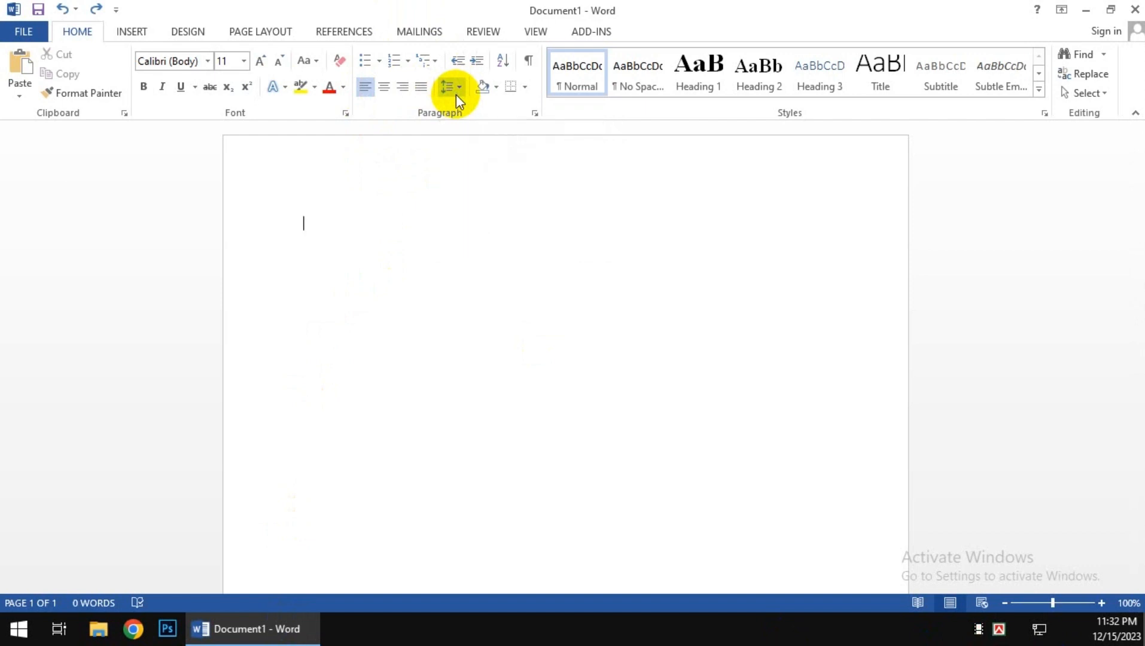
# Fill the blank document with the multi-line passage beginning "Bangladesh is a small and beautiful country in South Asia."
pyautogui.write('Bangladesh is a small and beautiful country in South Asia. We got independence in 1971 from Pakistan after a long war. Because of the sacrifice of millions of freedom fighters we got this country. 16 December is our Victory Day because this day the Pakistani army surrendered.  And 26th March is our Independence Day because in 1971’s 26th March Ziaur Rahman declared our independence from Chittagong. We are the only nation that sacrifices lives for lang uage and now it is known as International Mother Language Day on 21st February. More than 180 countries celebrate this day. Bangladesh is a very beautiful country to see.  Lots of people sacrificed their lives in that time. On 16 December the Pakistani army surrendered and we got a new nation. That’s why we celebrate on 16 December as our Victor y Day. Bangladesh is a very beautiful country with lots of natural spots to see. I love my country a lot.')
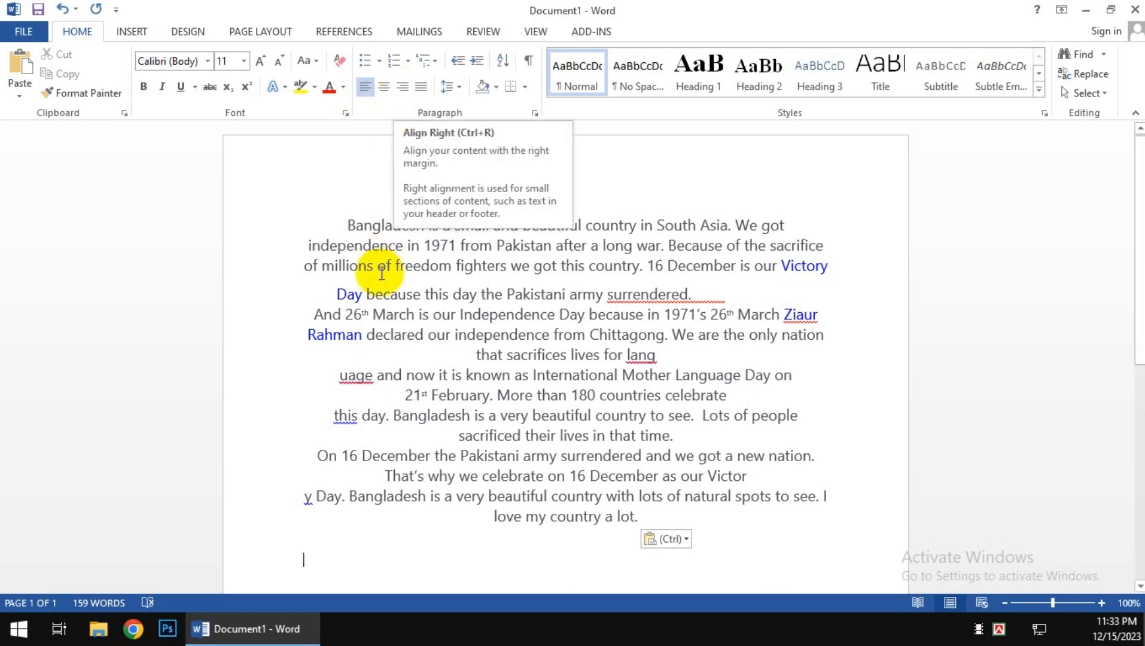
pyautogui.scroll(-2, 368, 245)
pyautogui.scroll(2, 358, 239)
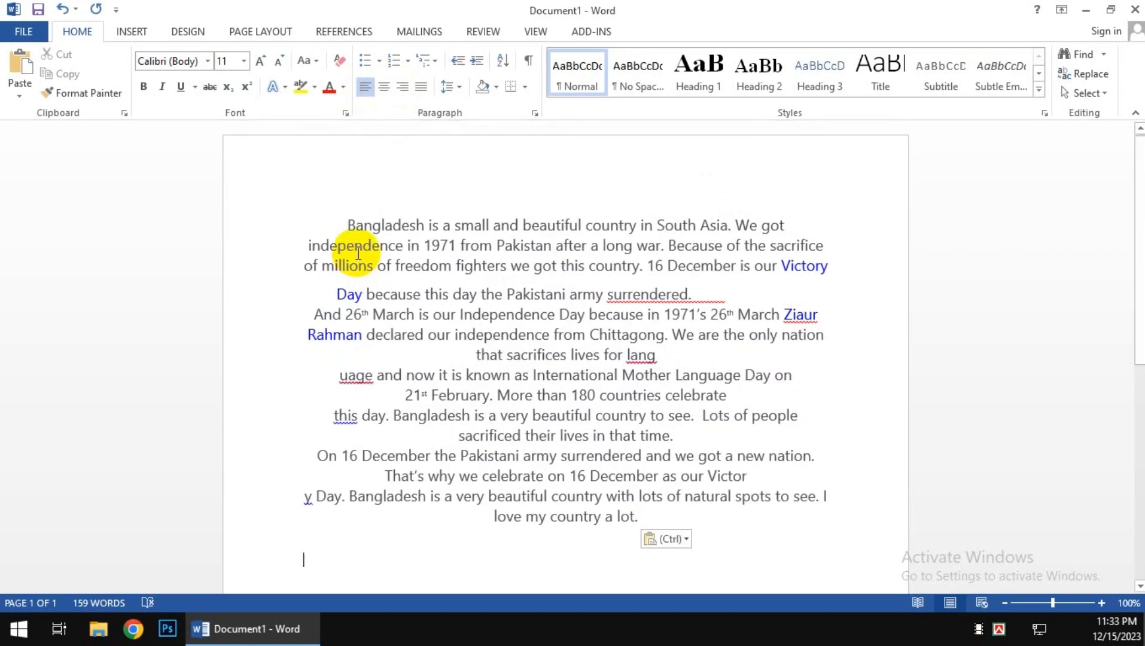
pyautogui.scroll(-1, 358, 251)
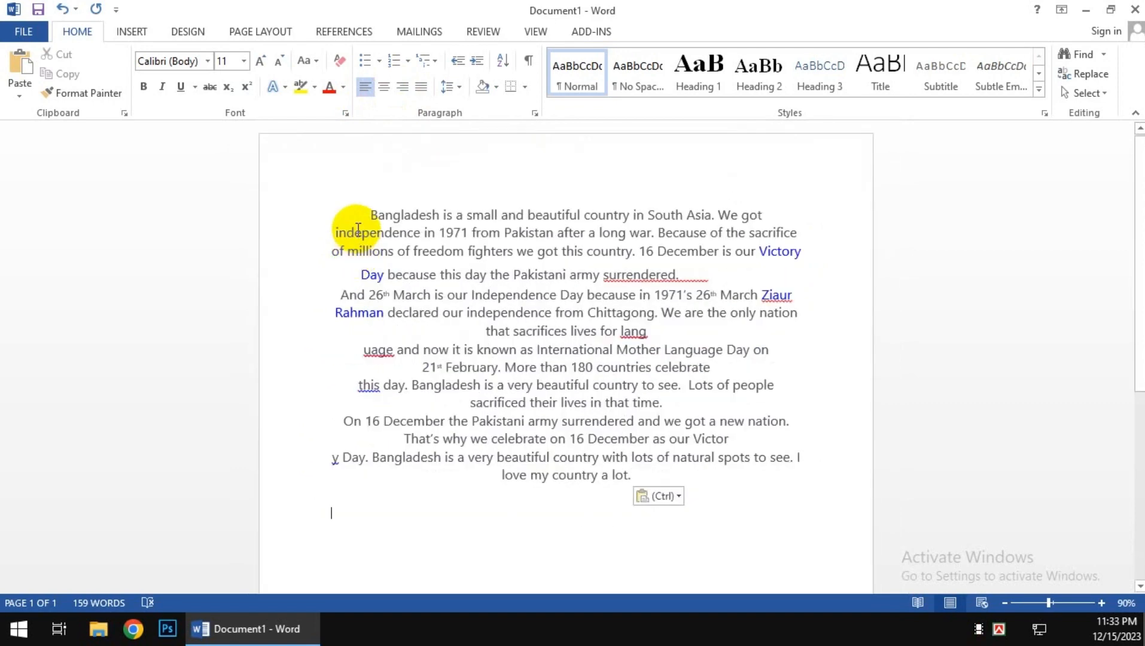
# Try centre, left and right alignment on the entire document text, finishing with centre alignment
pyautogui.hotkey('ctrl', 'a')
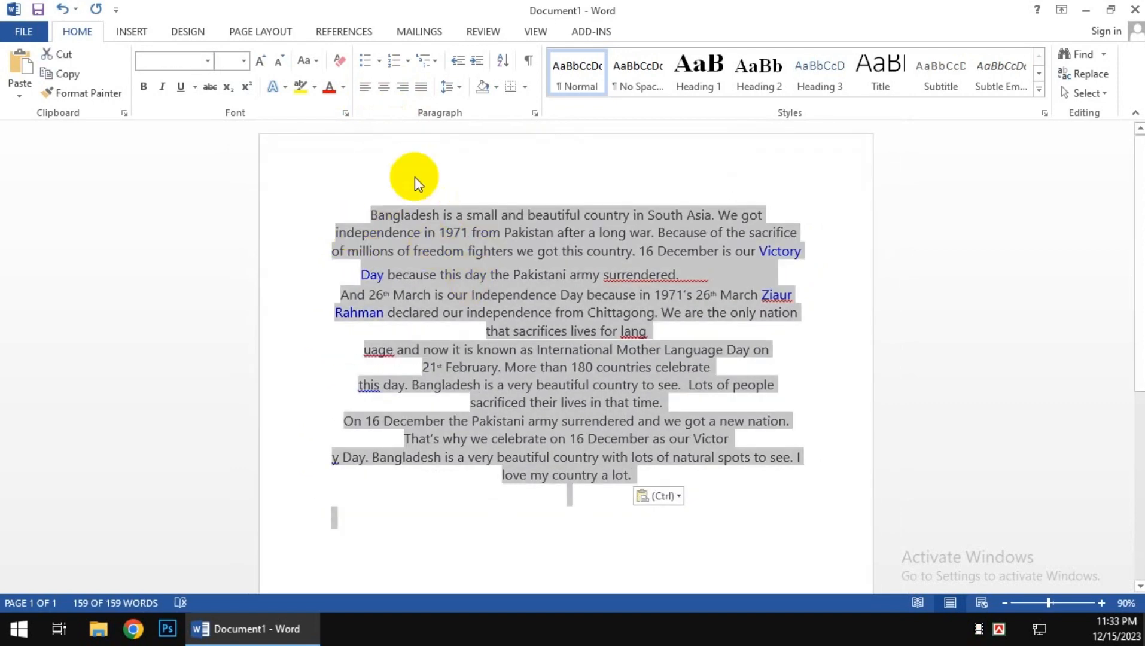
pyautogui.click(383, 90)
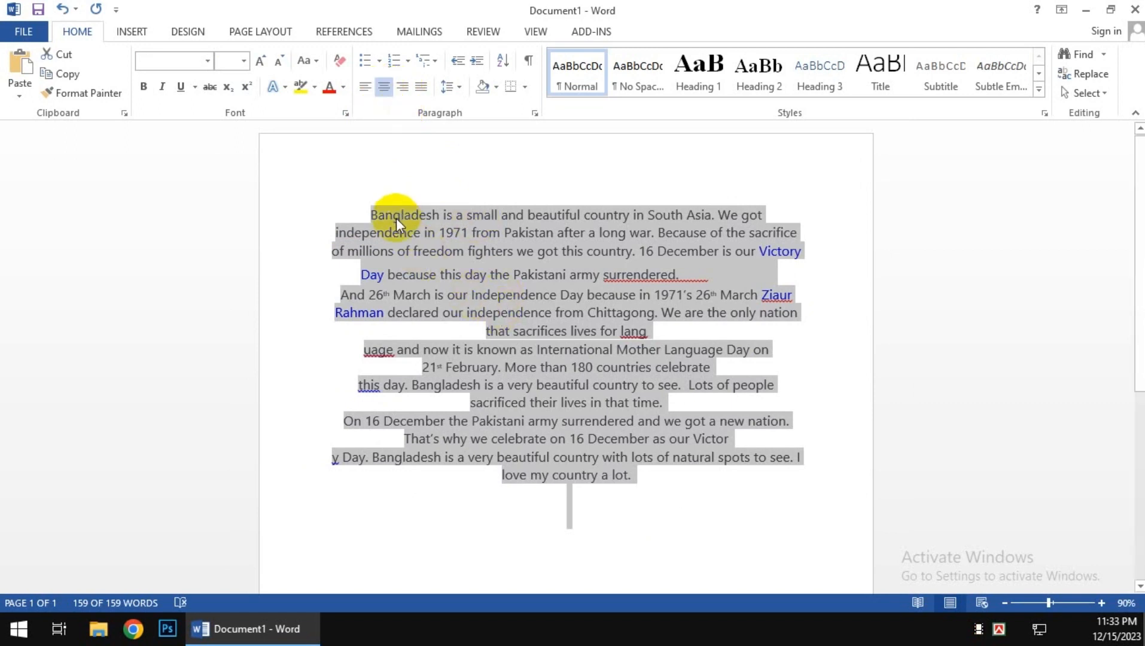
pyautogui.click(364, 88)
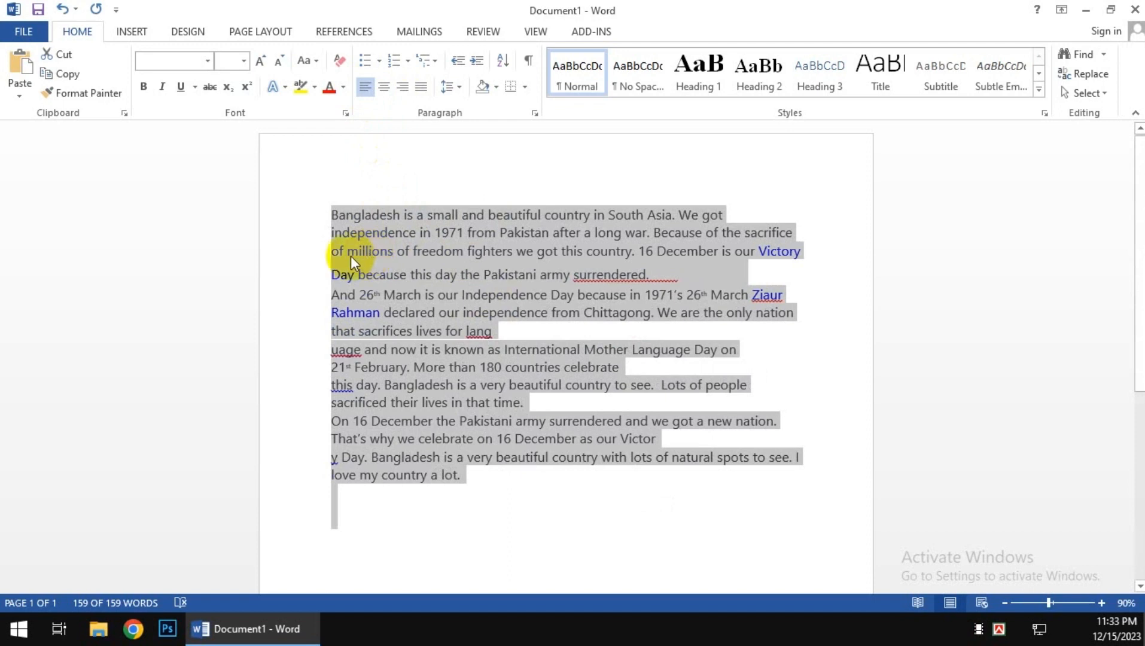
pyautogui.click(408, 89)
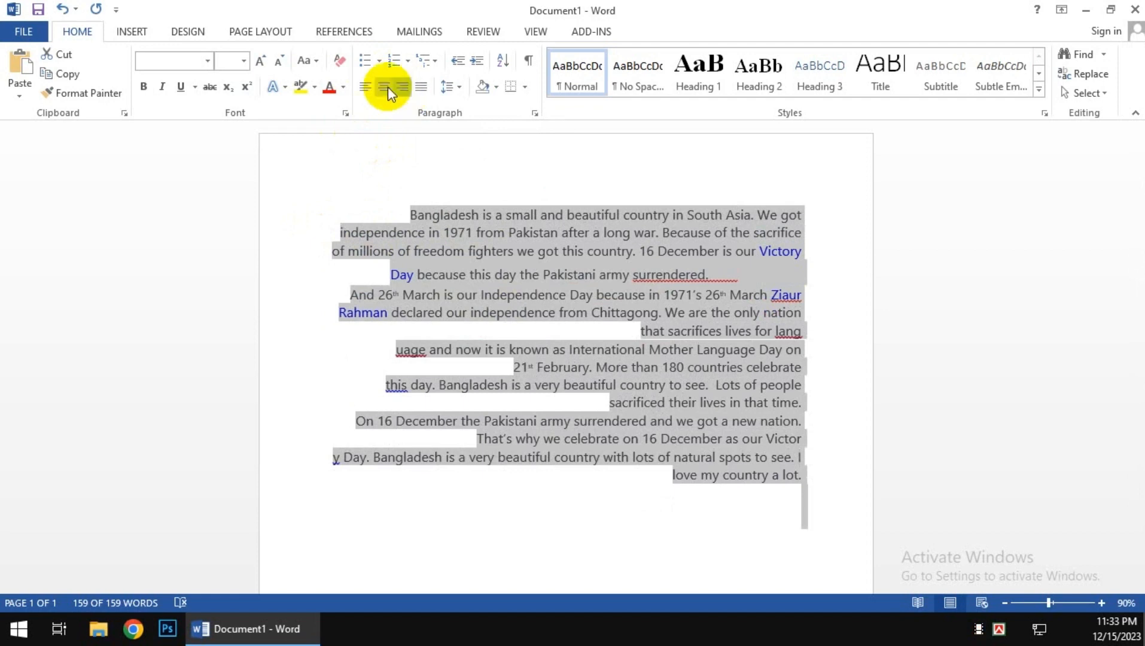
pyautogui.click(381, 93)
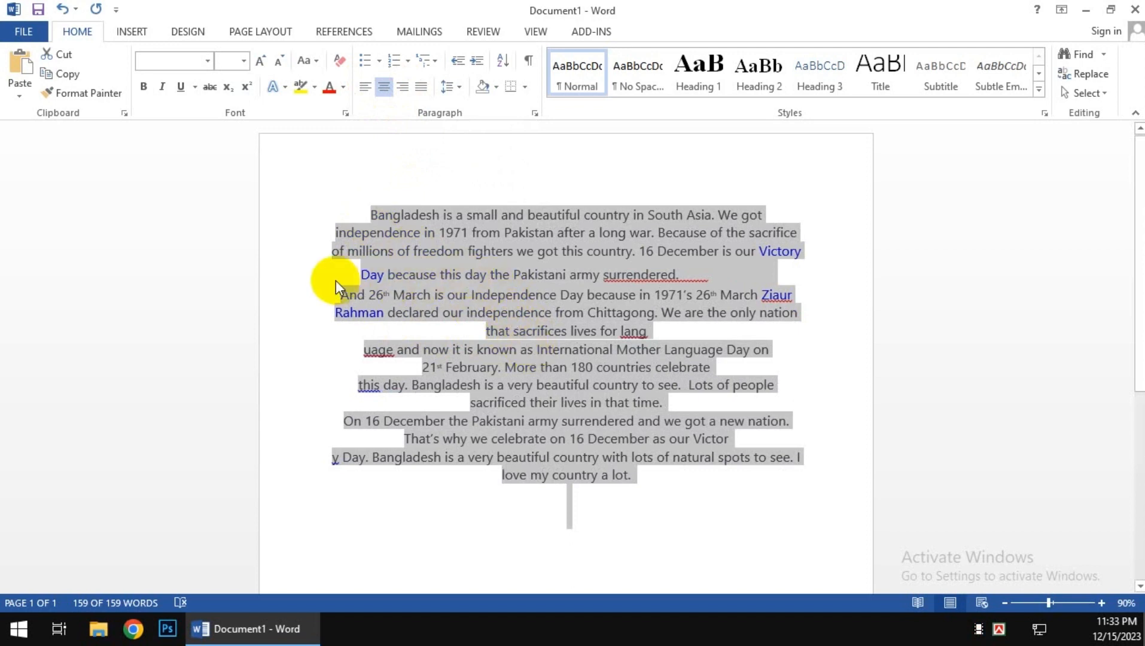
pyautogui.click(724, 280)
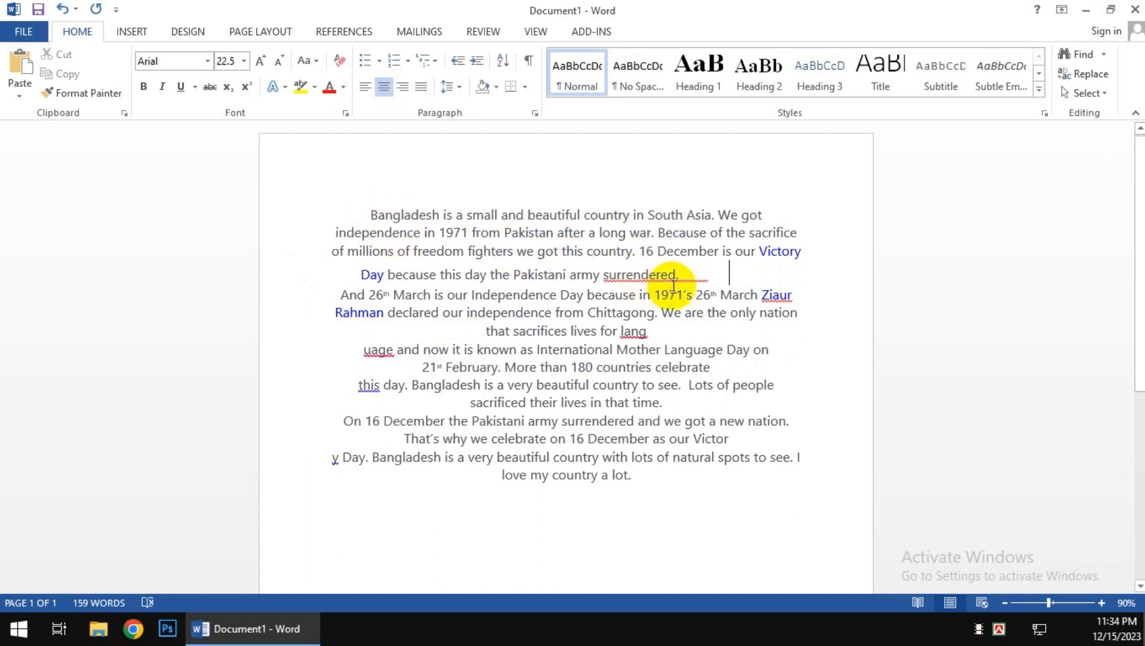
# Justify the whole passage about Bangladesh so its lines spread evenly between the margins
pyautogui.moveTo(362, 213); pyautogui.dragTo(621, 492)
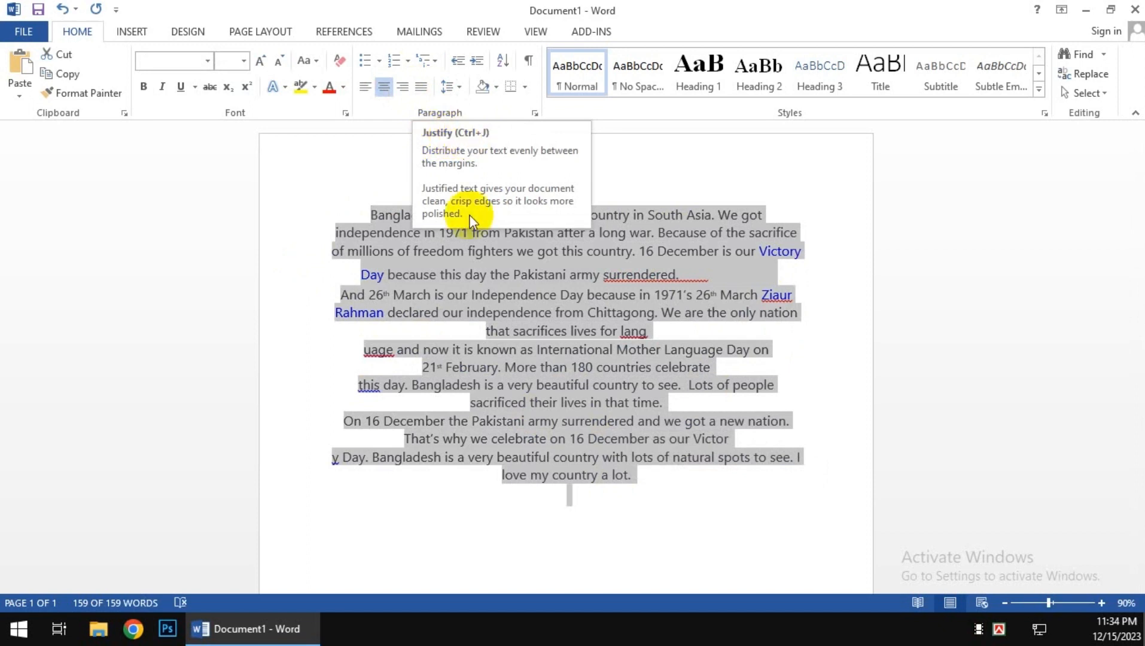
pyautogui.click(423, 90)
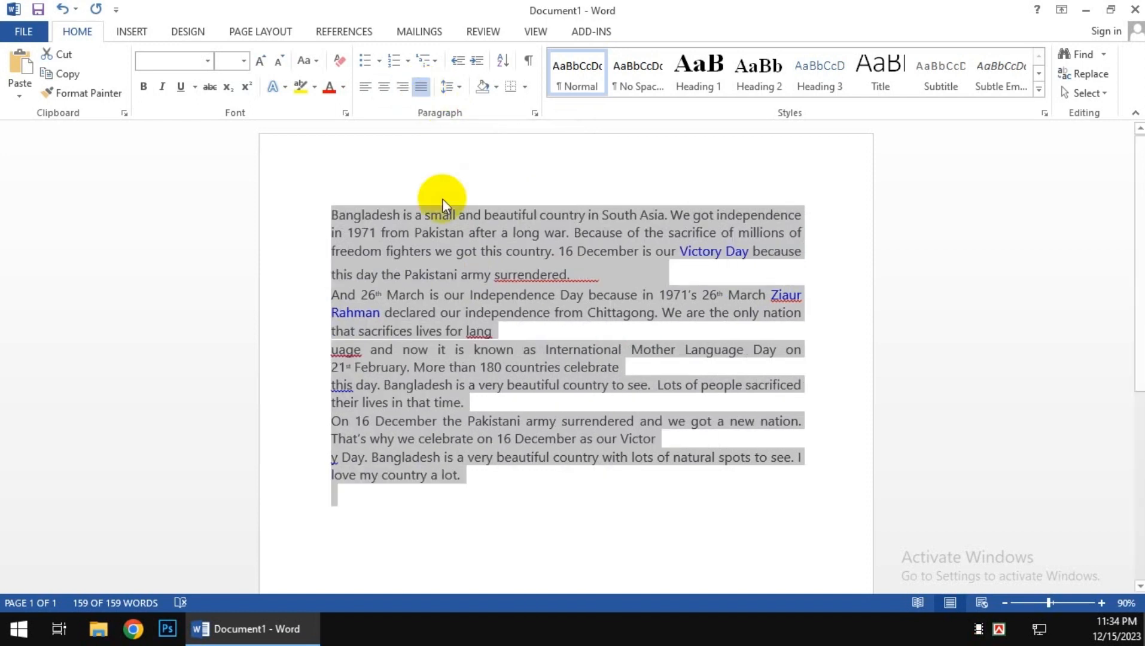
pyautogui.click(547, 294)
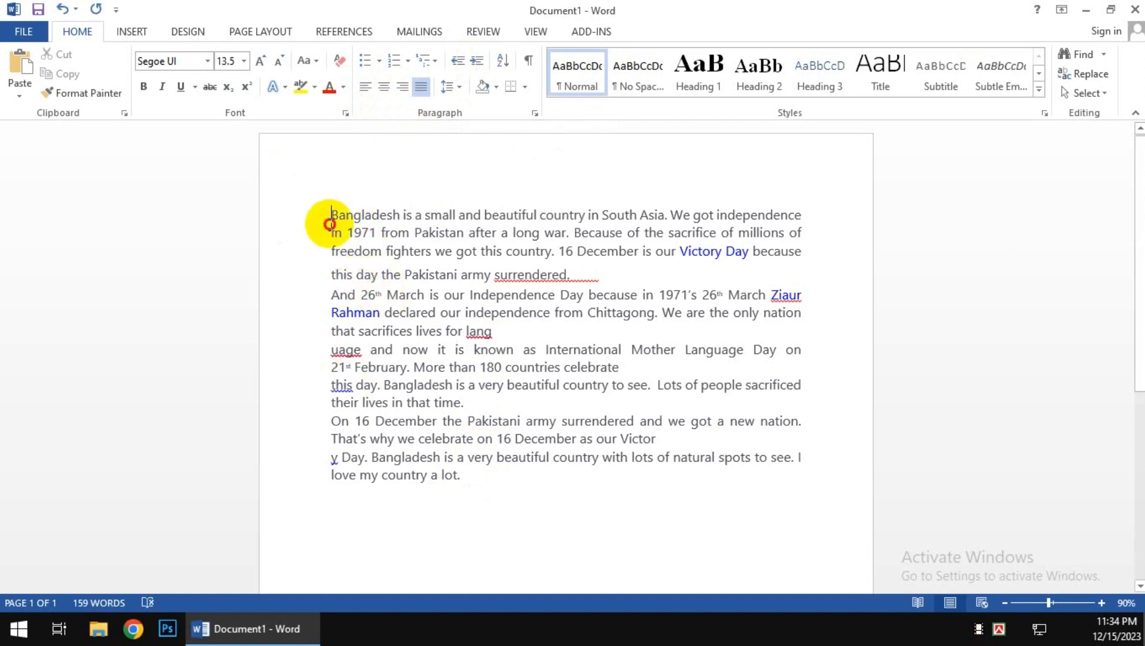
# Increase the left indent of the whole passage by eight levels
pyautogui.moveTo(325, 219); pyautogui.dragTo(479, 482)
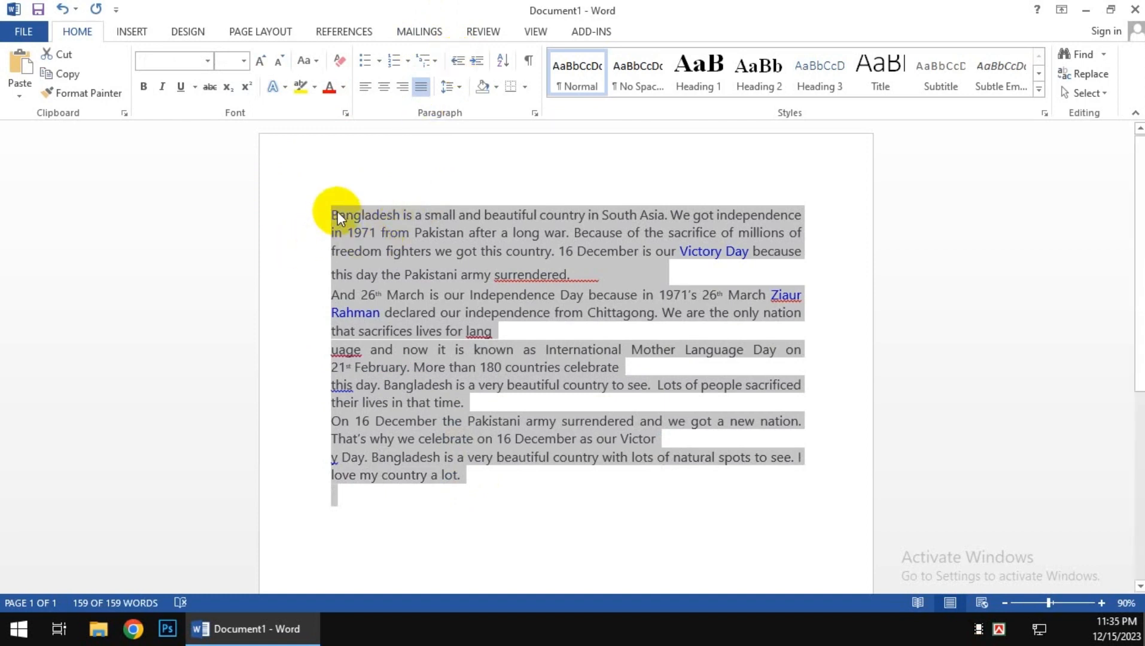
pyautogui.click(480, 66)
pyautogui.click(479, 66)
pyautogui.click(479, 66)
pyautogui.click(480, 66)
pyautogui.click(480, 67)
pyautogui.click(481, 67)
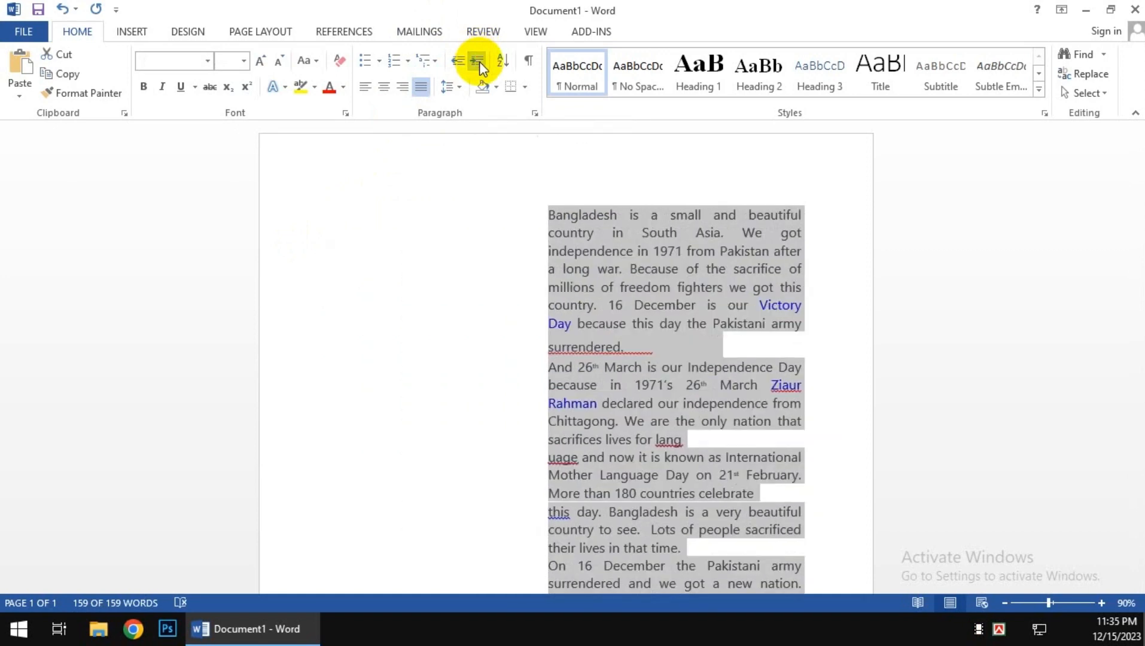
pyautogui.click(479, 65)
pyautogui.click(479, 66)
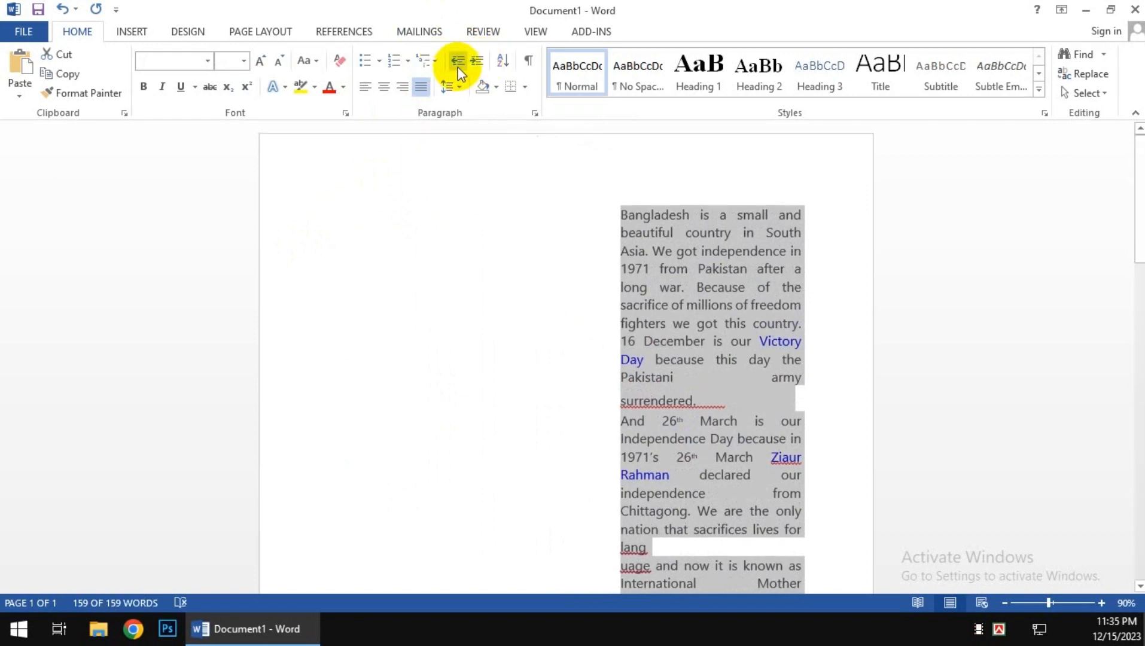
# Decrease the left indent of the whole passage by eight levels, back to the page margin
pyautogui.click(459, 67)
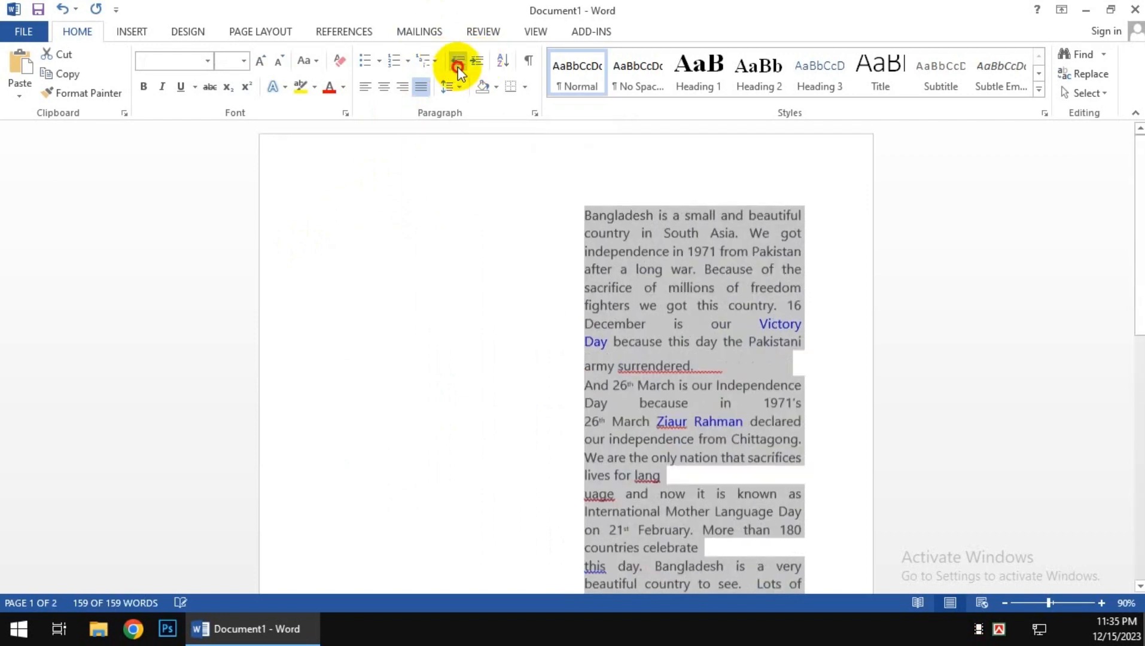
pyautogui.click(458, 67)
pyautogui.click(458, 67)
pyautogui.click(459, 67)
pyautogui.click(458, 67)
pyautogui.click(459, 67)
pyautogui.click(459, 66)
pyautogui.click(458, 66)
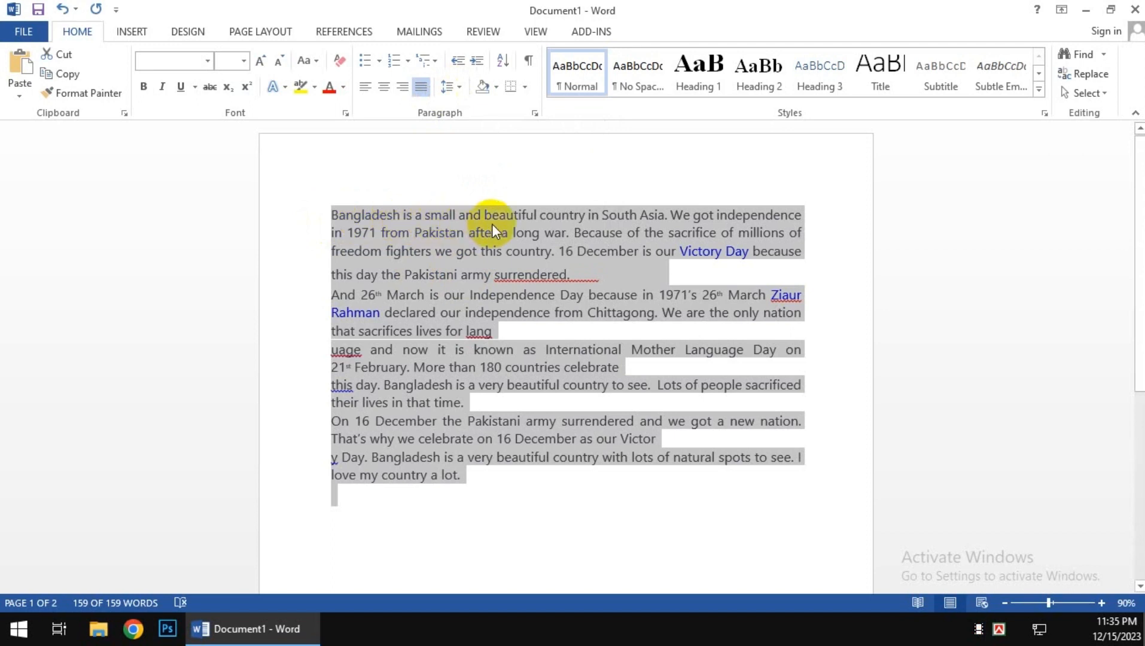
pyautogui.click(572, 226)
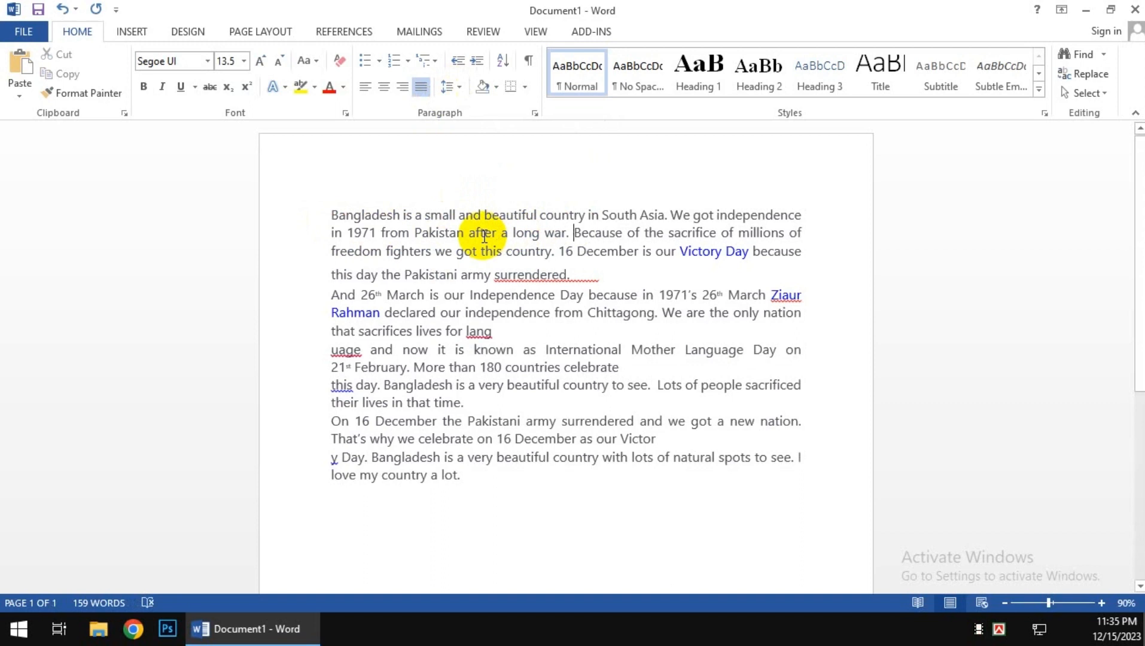
# Set the line spacing of the whole passage, from the first word to the last line, to 2.0
pyautogui.click(331, 213)
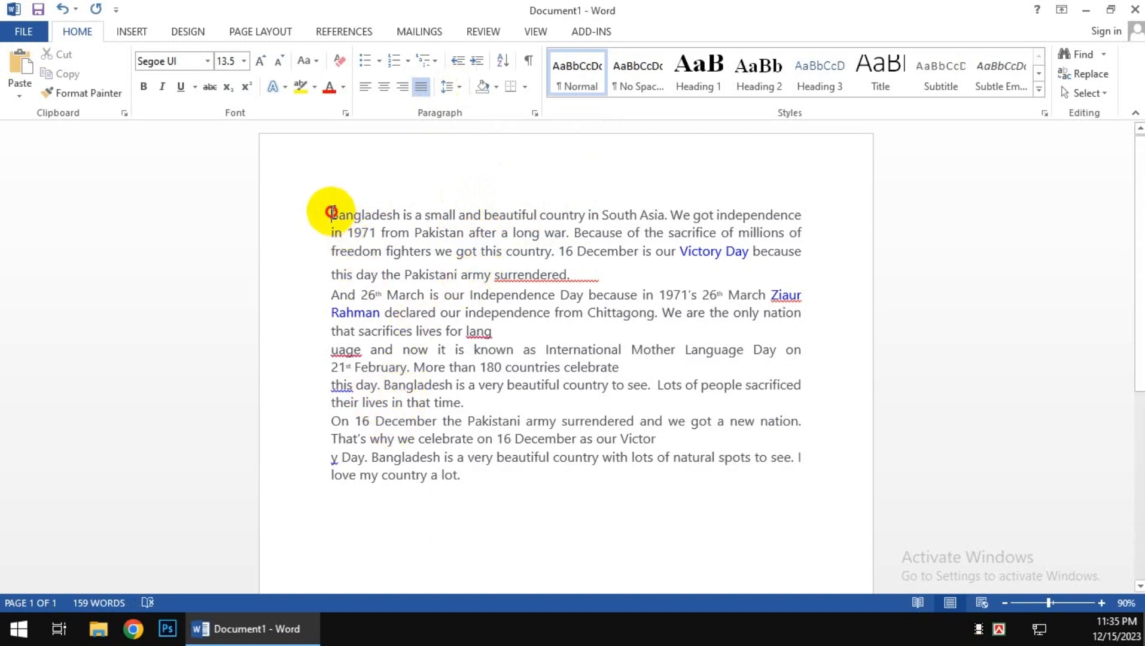
pyautogui.moveTo(331, 213); pyautogui.dragTo(517, 514)
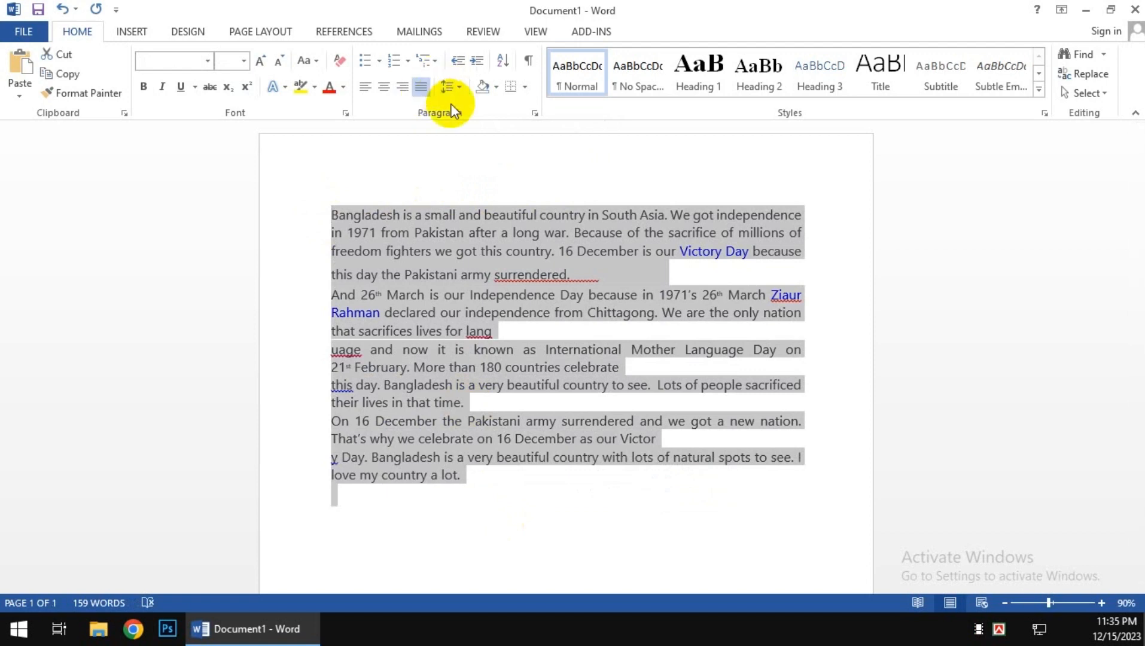
pyautogui.click(453, 88)
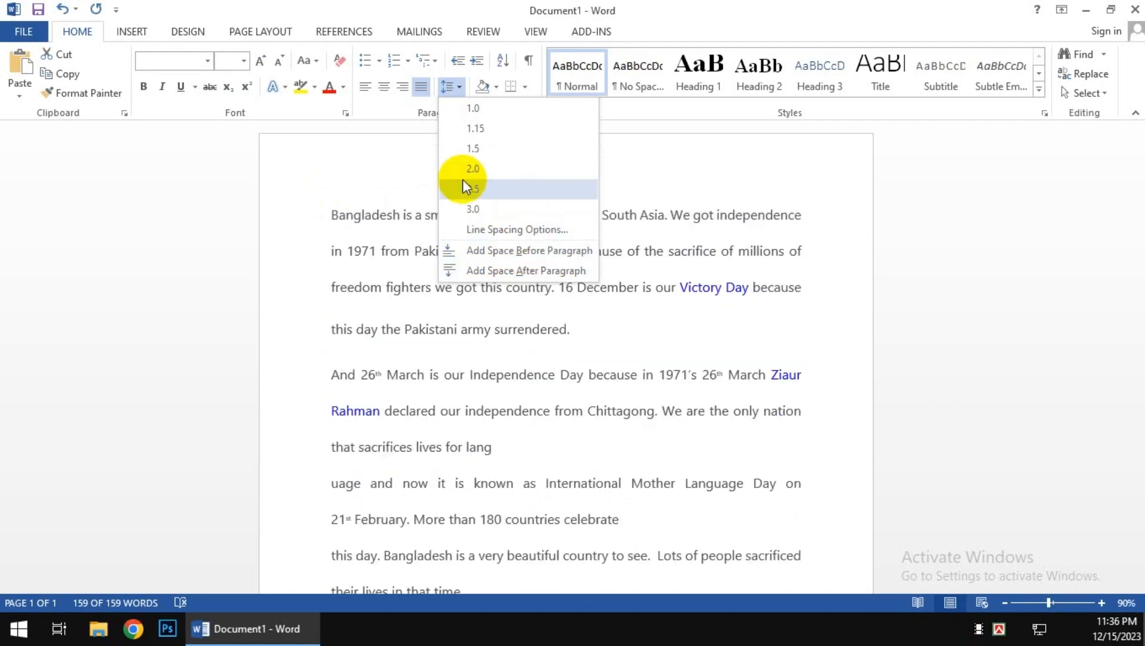
pyautogui.click(471, 169)
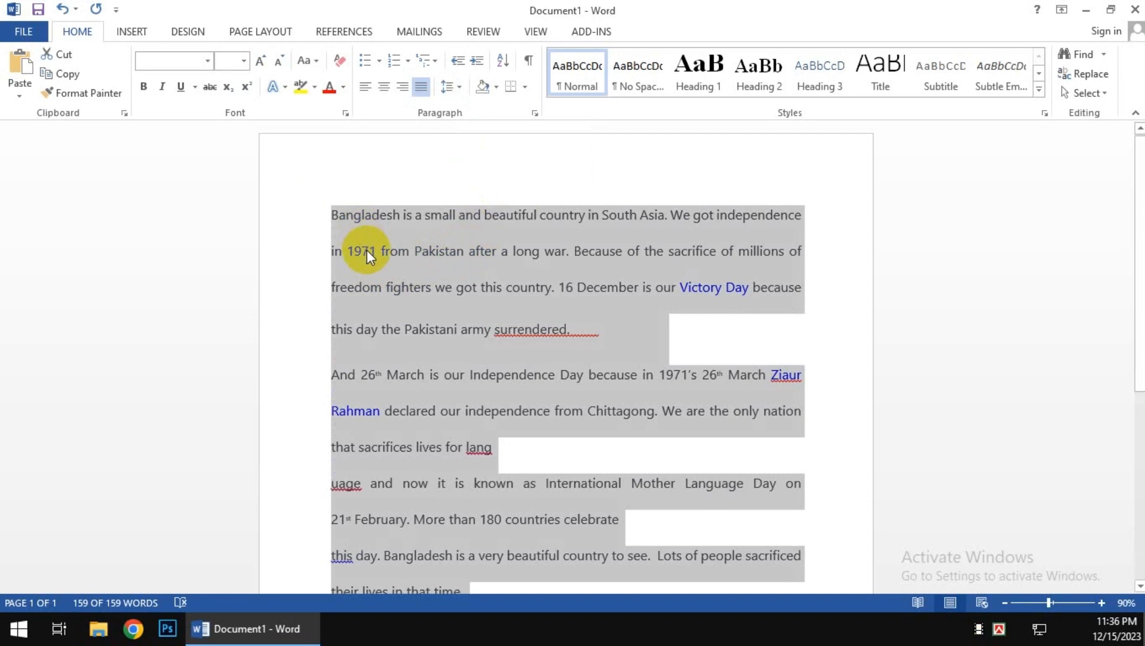
pyautogui.click(460, 86)
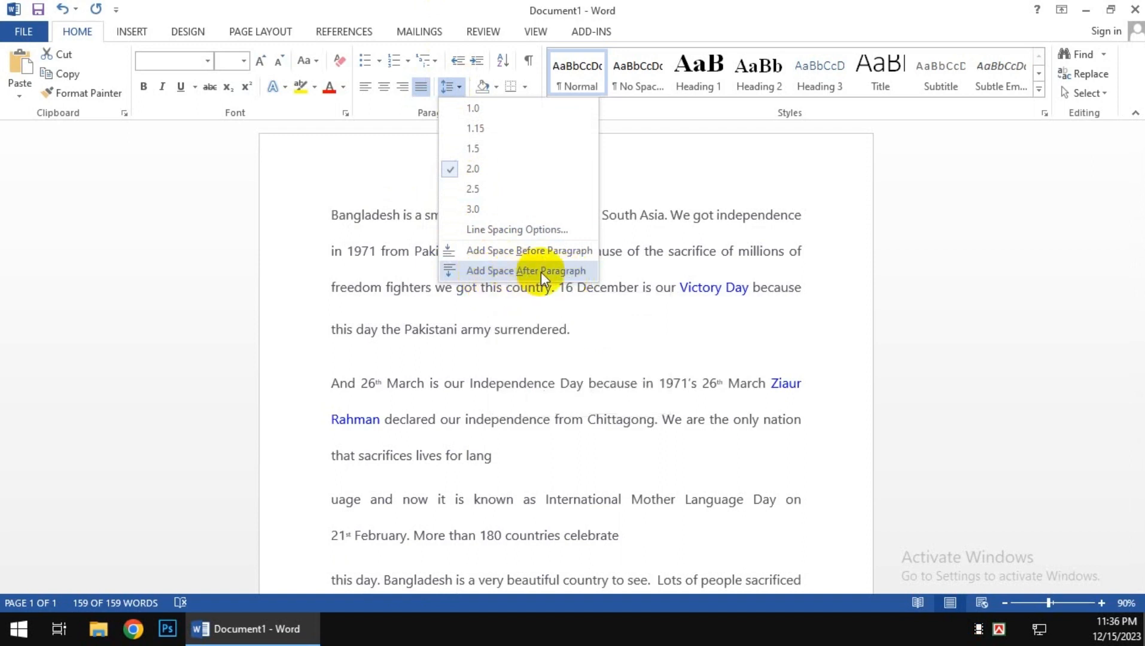
pyautogui.click(678, 227)
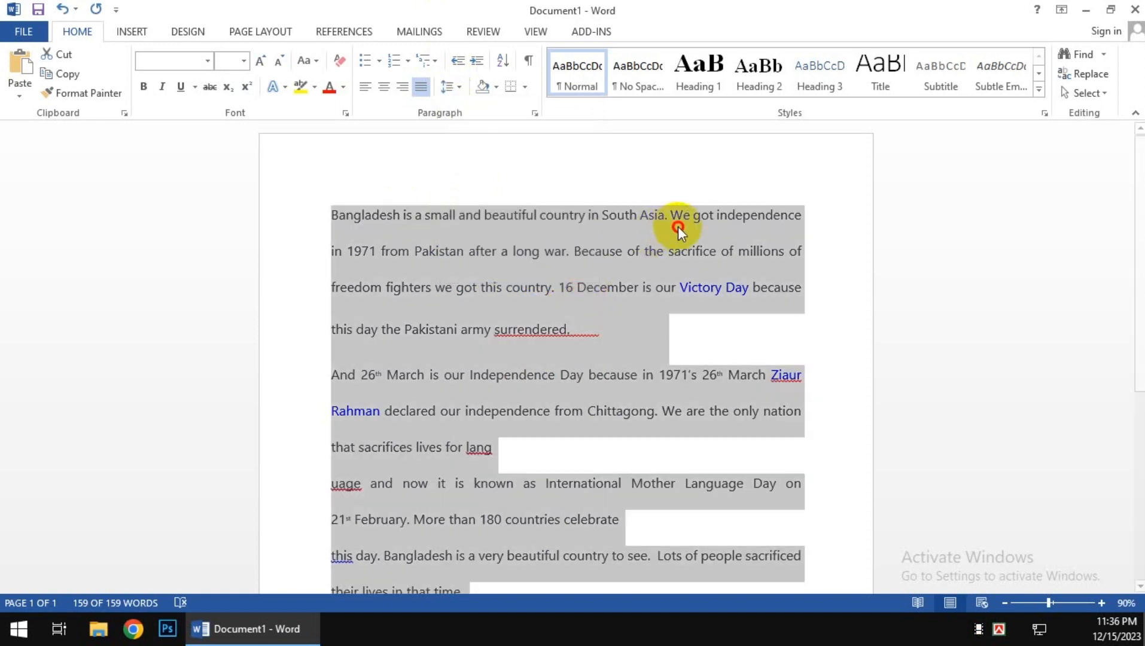